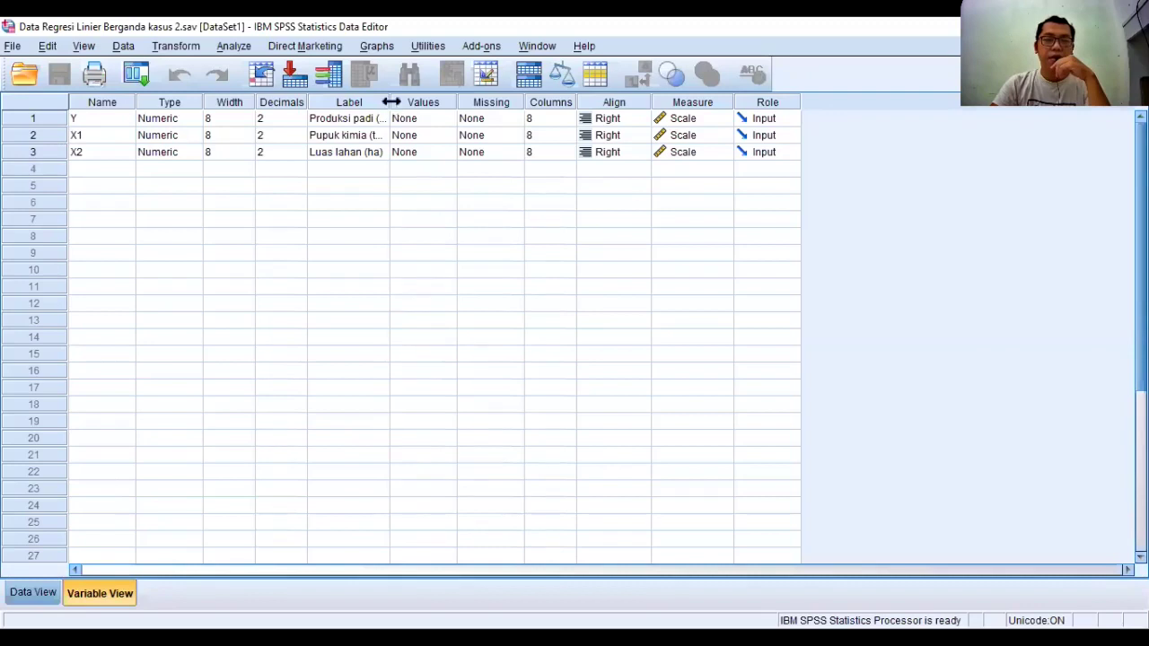
Step: Widen the Label column so the variable labels fit, and display the dataset's case values
{"action": "left_click_drag", "start_coordinate": [389, 102], "coordinate": [465, 101]}
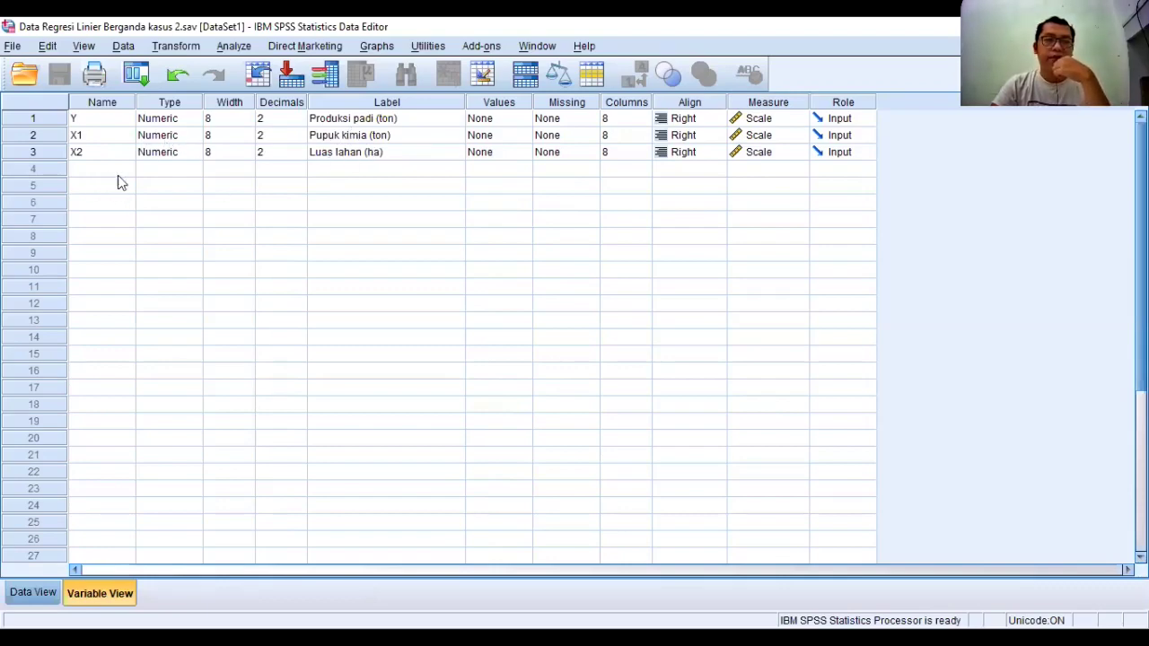
{"action": "left_click", "coordinate": [21, 594]}
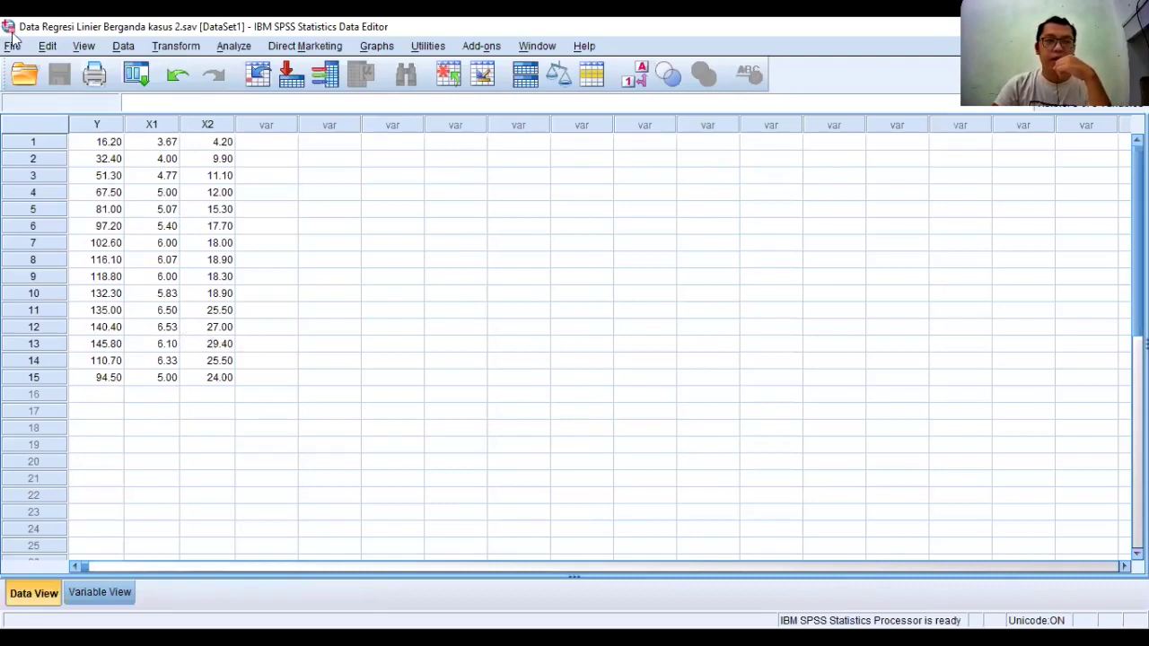
Step: Start a Compute Variable transformation and insert the Ln function from the full function list into the numeric expression
{"action": "left_click", "coordinate": [176, 51]}
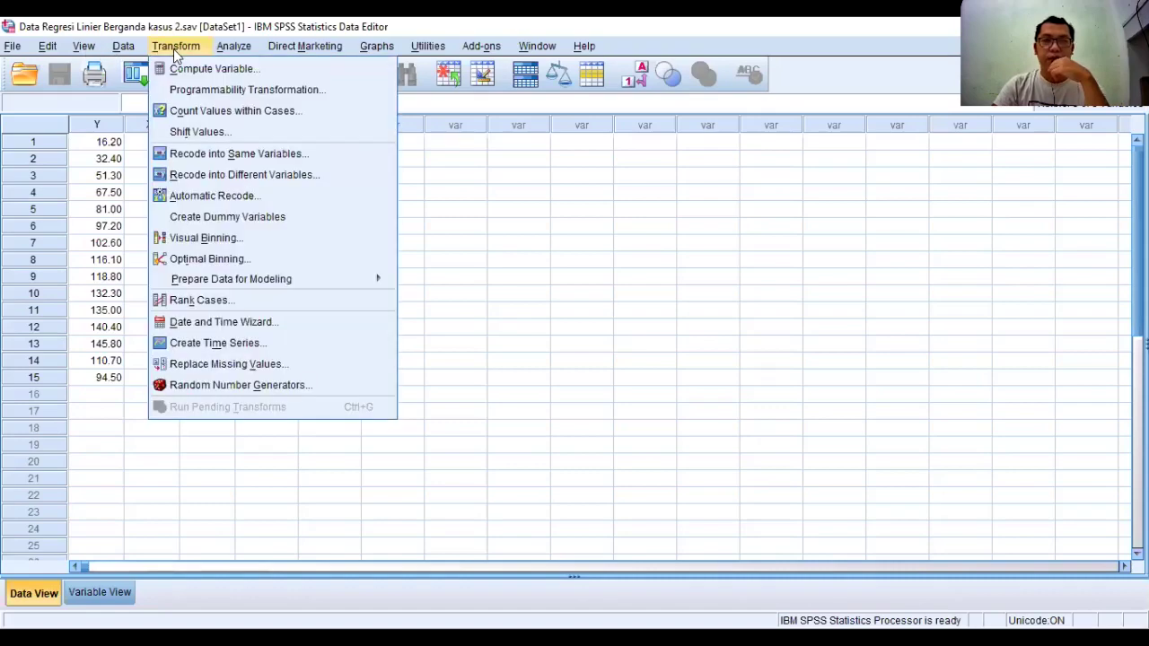
{"action": "left_click", "coordinate": [314, 69]}
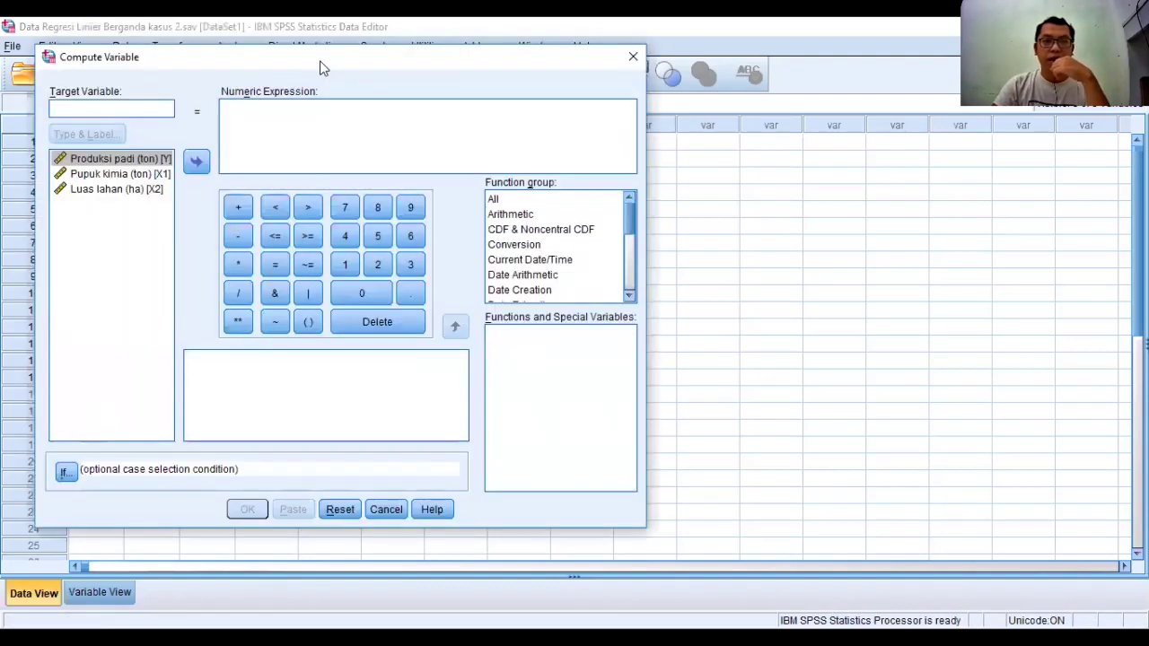
{"action": "left_click_drag", "start_coordinate": [323, 68], "coordinate": [472, 118]}
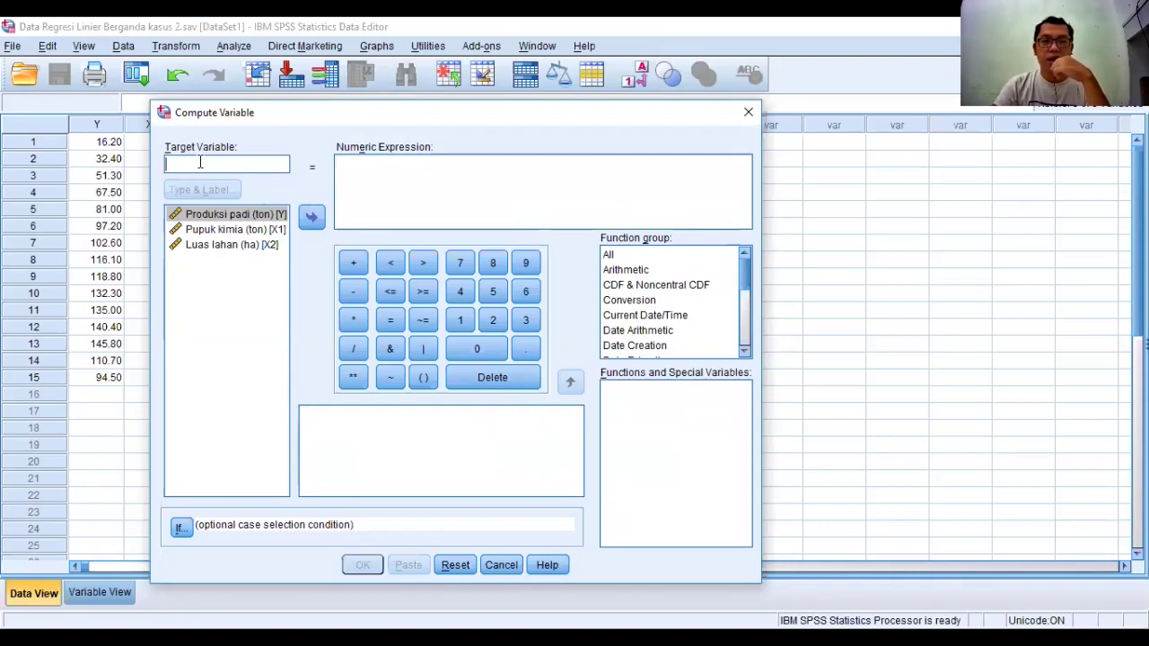
{"action": "left_click", "coordinate": [357, 170]}
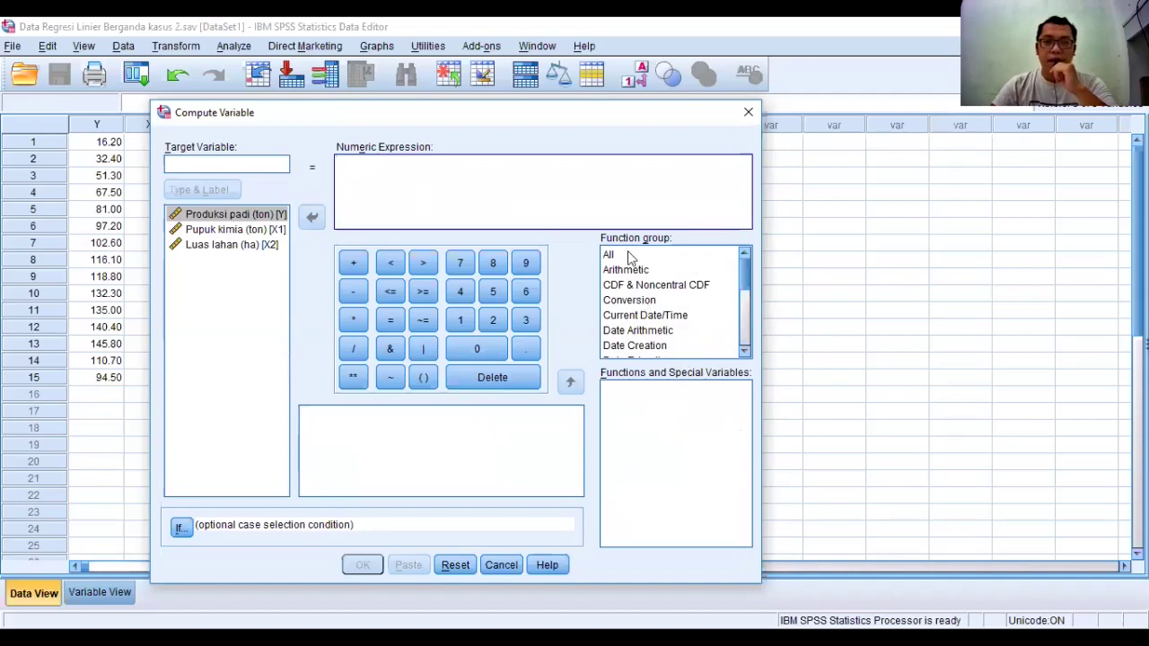
{"action": "left_click_drag", "start_coordinate": [744, 274], "coordinate": [745, 354]}
{"action": "scroll", "coordinate": [609, 266], "scroll_direction": "up", "scroll_amount": 3}
{"action": "scroll", "coordinate": [608, 266], "scroll_direction": "up", "scroll_amount": 3}
{"action": "left_click", "coordinate": [609, 257]}
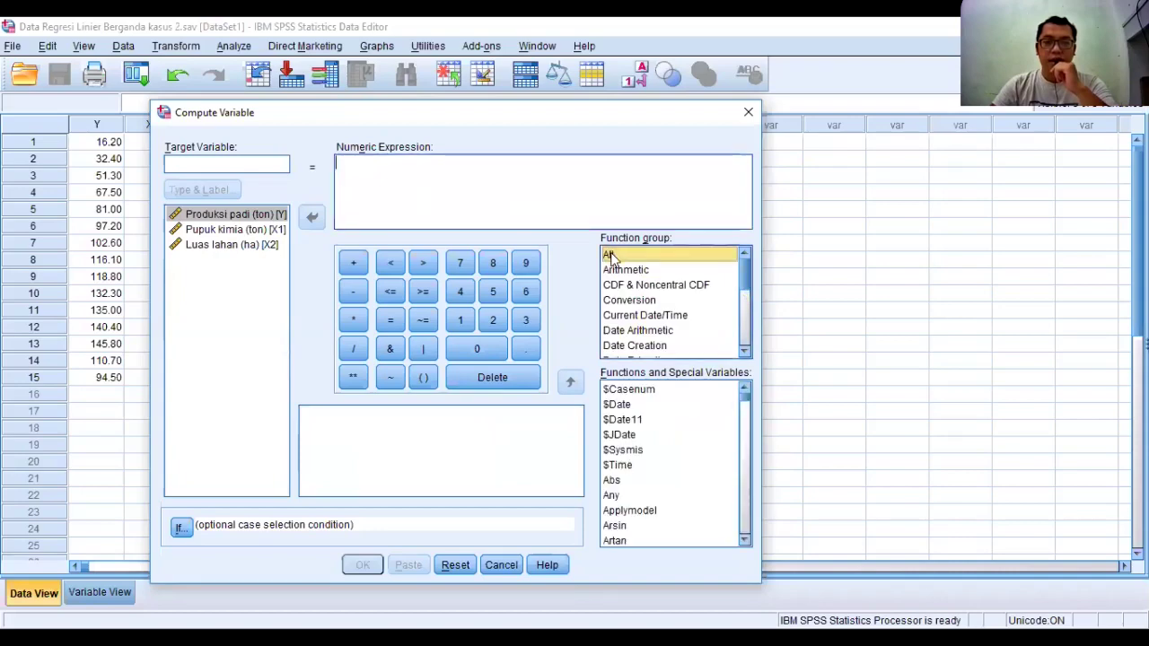
{"action": "left_click_drag", "start_coordinate": [745, 402], "coordinate": [747, 454]}
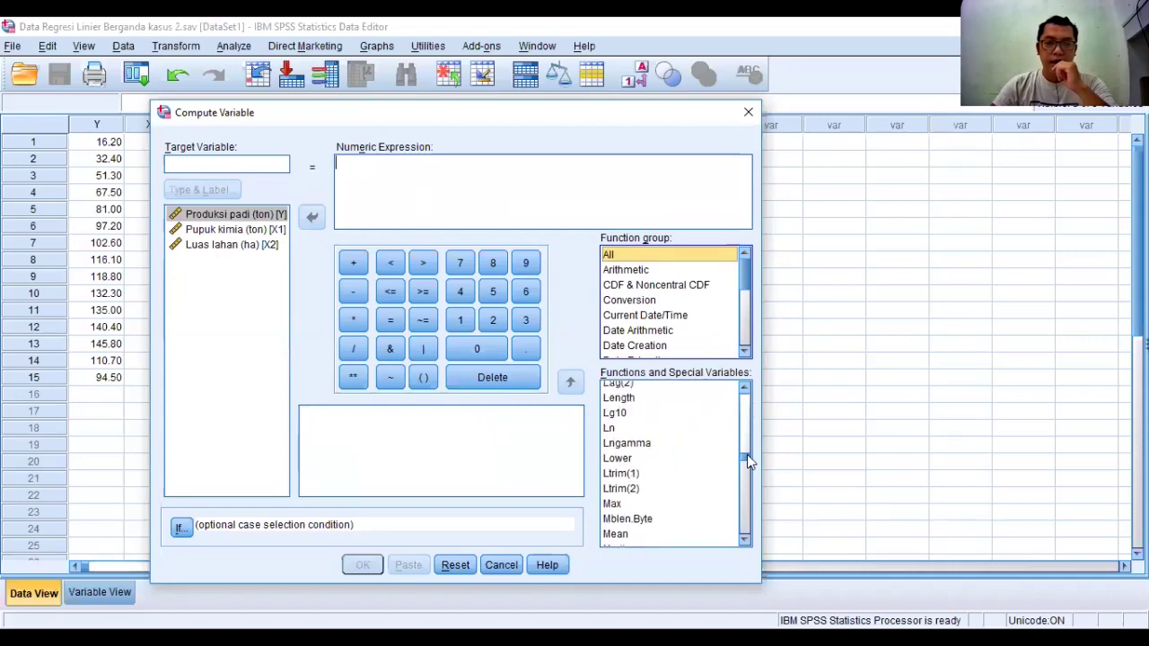
{"action": "left_click", "coordinate": [623, 427]}
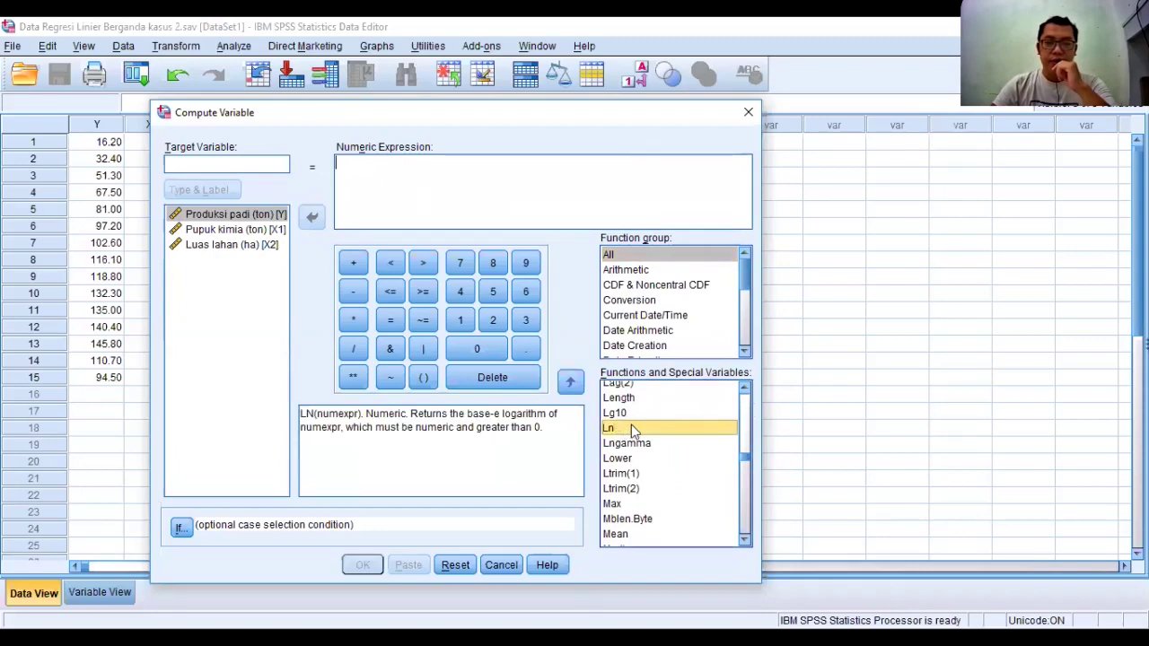
{"action": "left_click", "coordinate": [571, 383]}
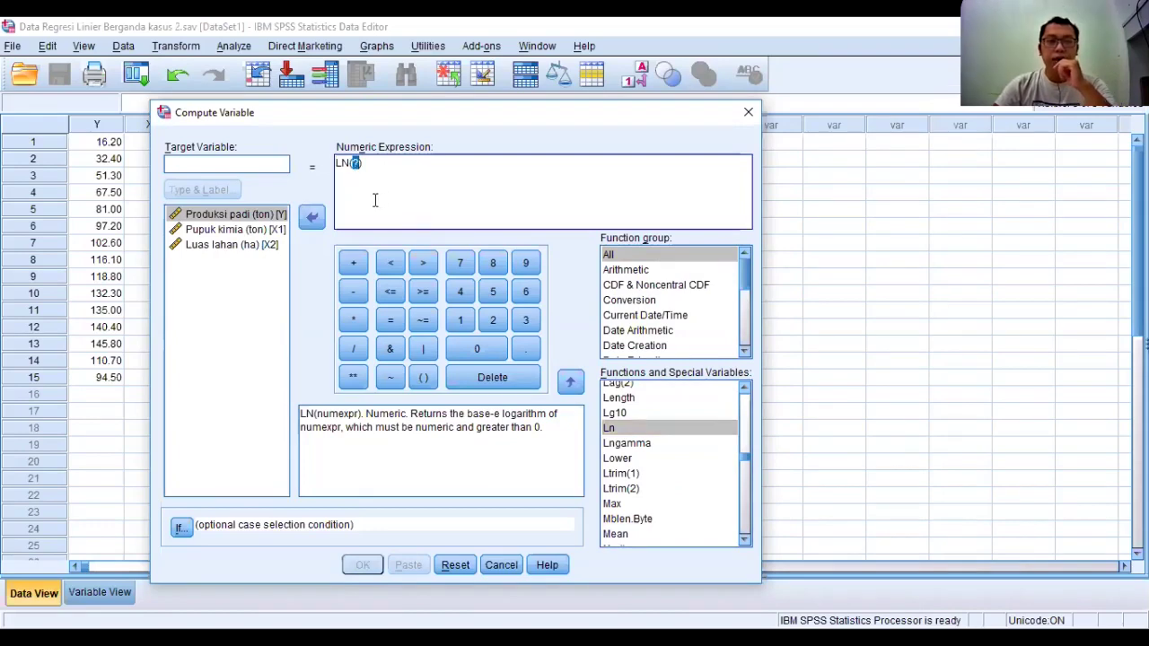
Step: Complete the expression as LN(Y), name the target variable Ln_Y, and compute it
{"action": "left_click", "coordinate": [222, 217]}
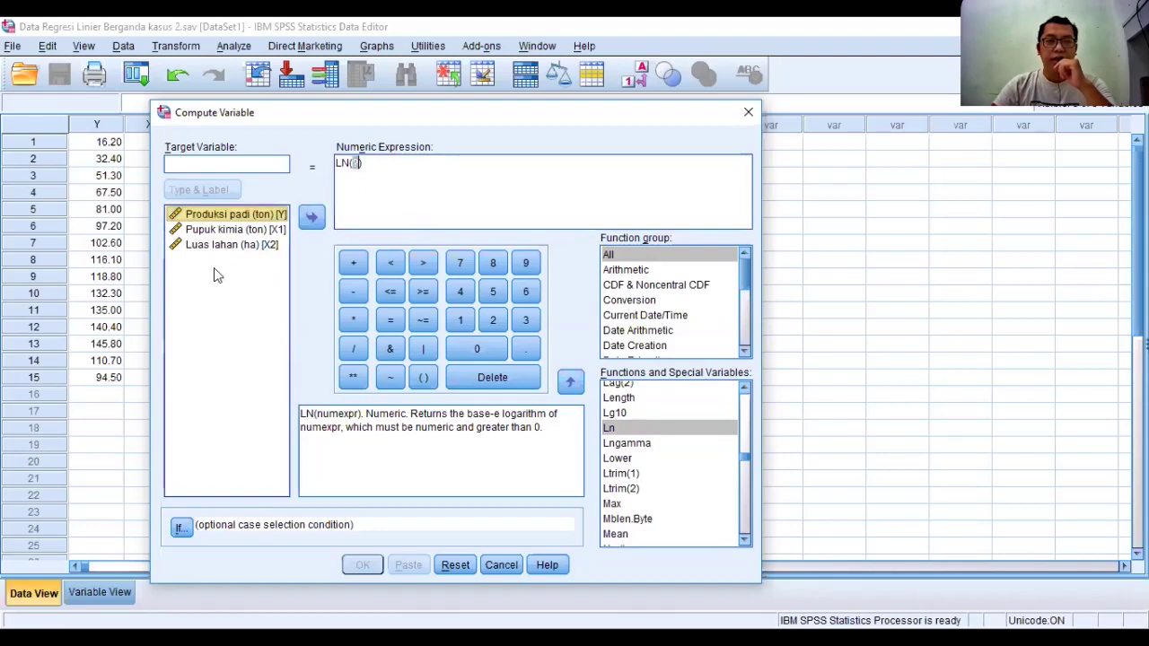
{"action": "double_click", "coordinate": [356, 163]}
{"action": "type", "text": "Y"}
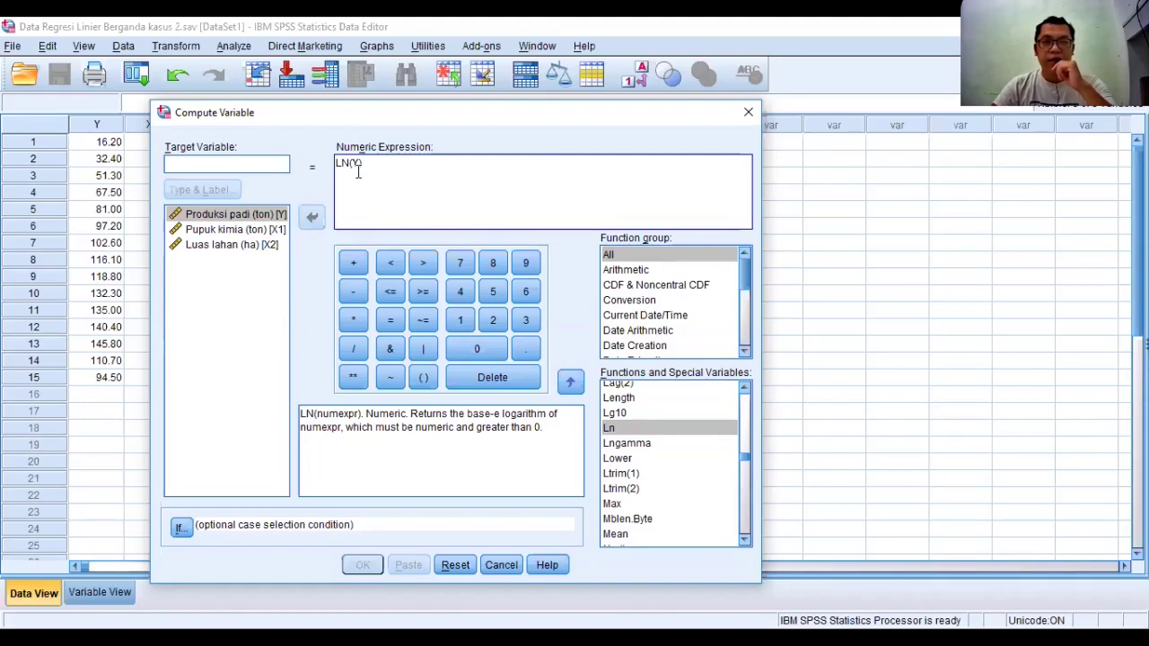
{"action": "left_click", "coordinate": [239, 164]}
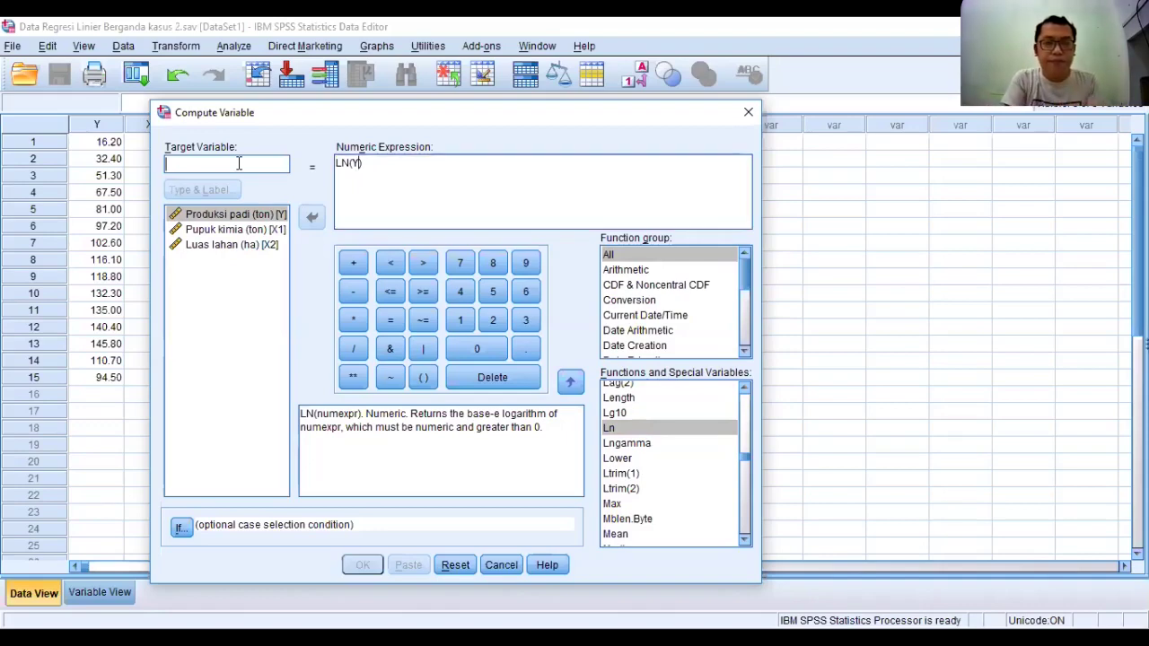
{"action": "type", "text": "LN"}
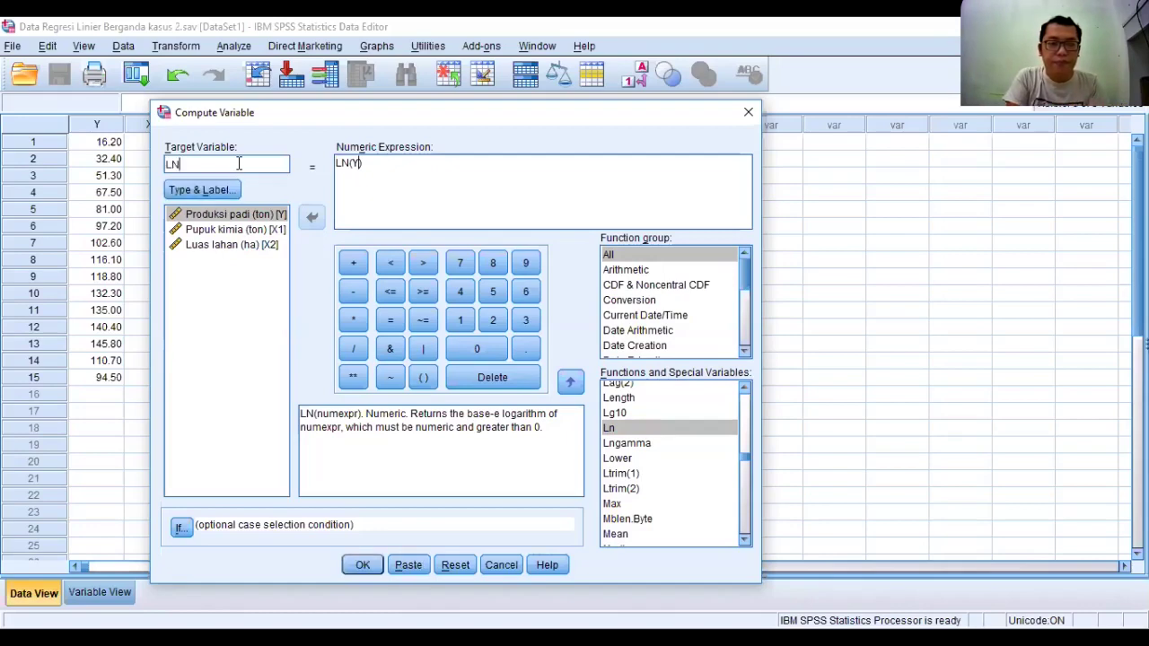
{"action": "key", "text": "BackSpace"}
{"action": "type", "text": "n_Y"}
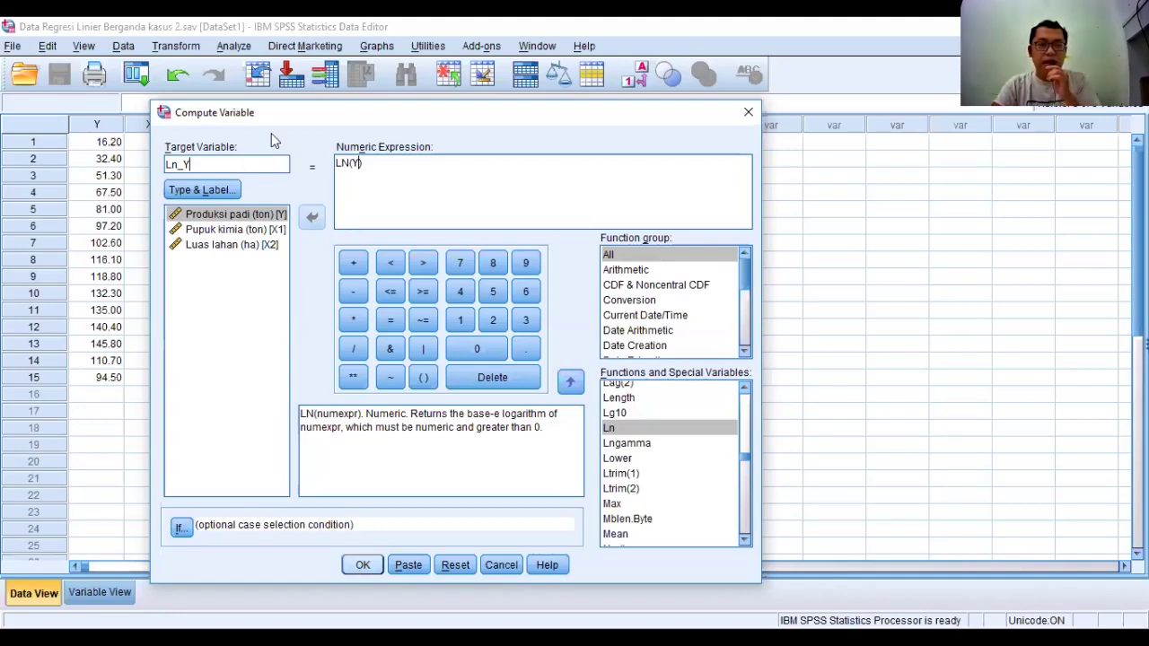
{"action": "key", "text": "Return"}
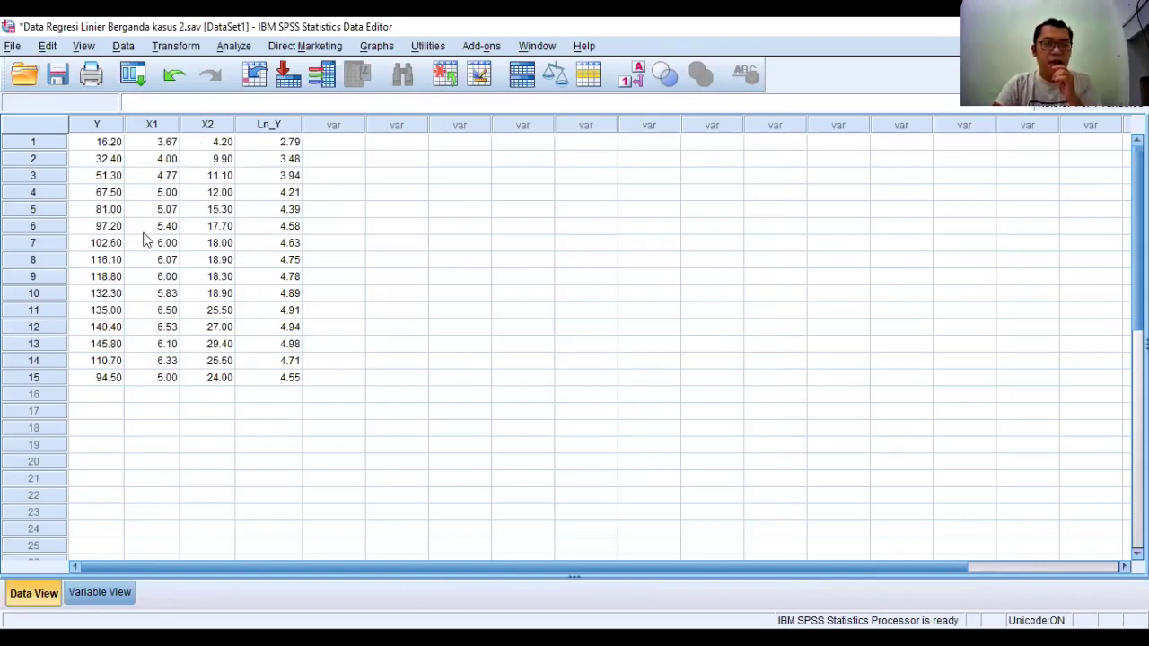
Step: Compute a new variable Ln_X1 with the expression LN(X1), using the Pupuk kimia (ton) variable
{"action": "left_click", "coordinate": [184, 48]}
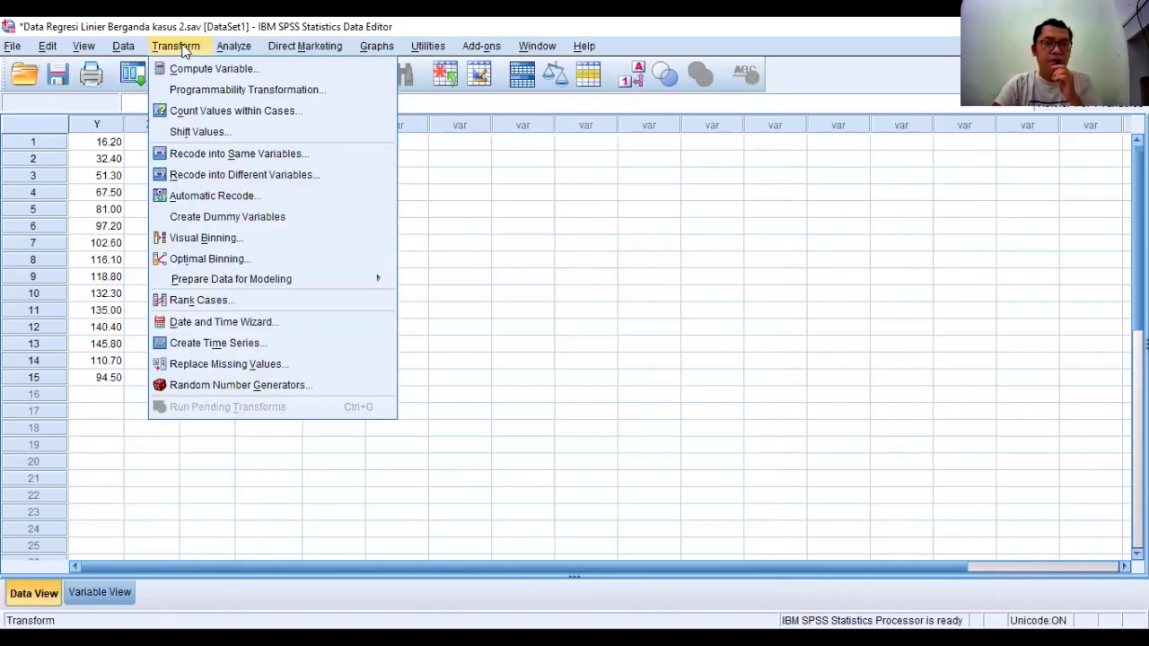
{"action": "left_click", "coordinate": [273, 68]}
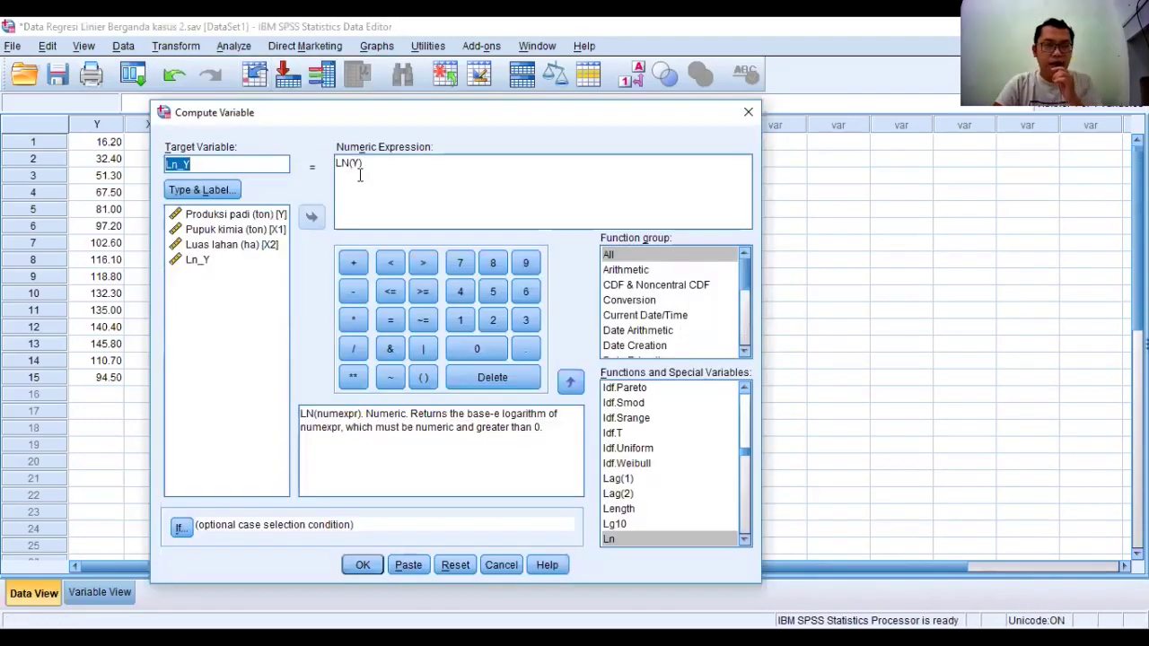
{"action": "left_click", "coordinate": [359, 175]}
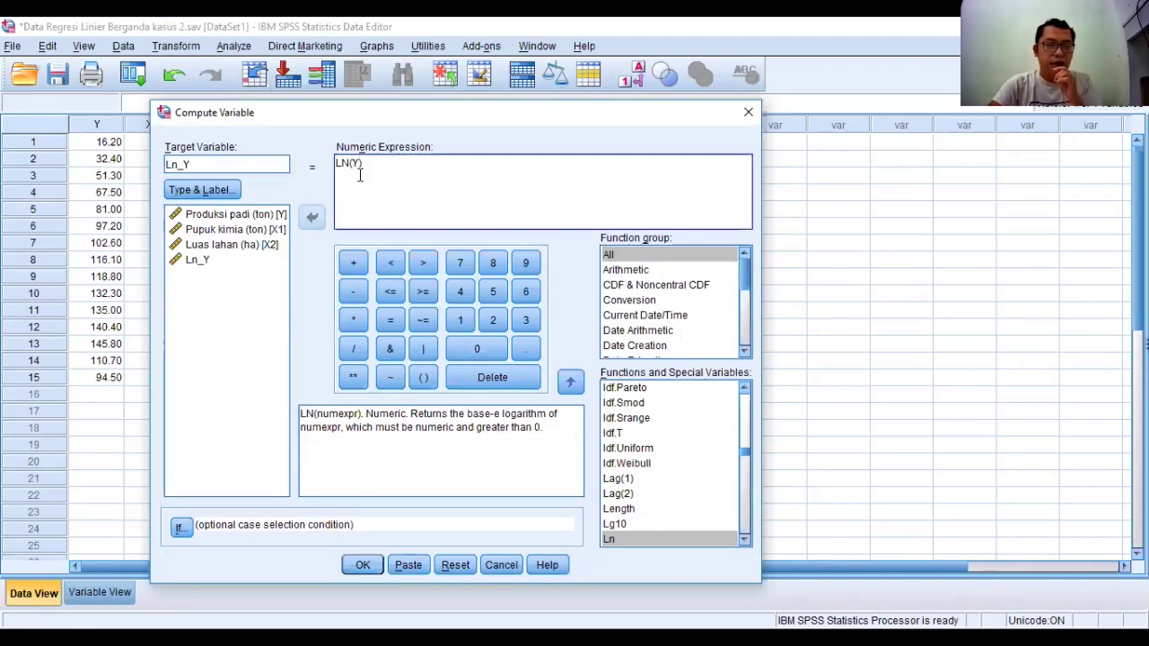
{"action": "key", "text": "BackSpace"}
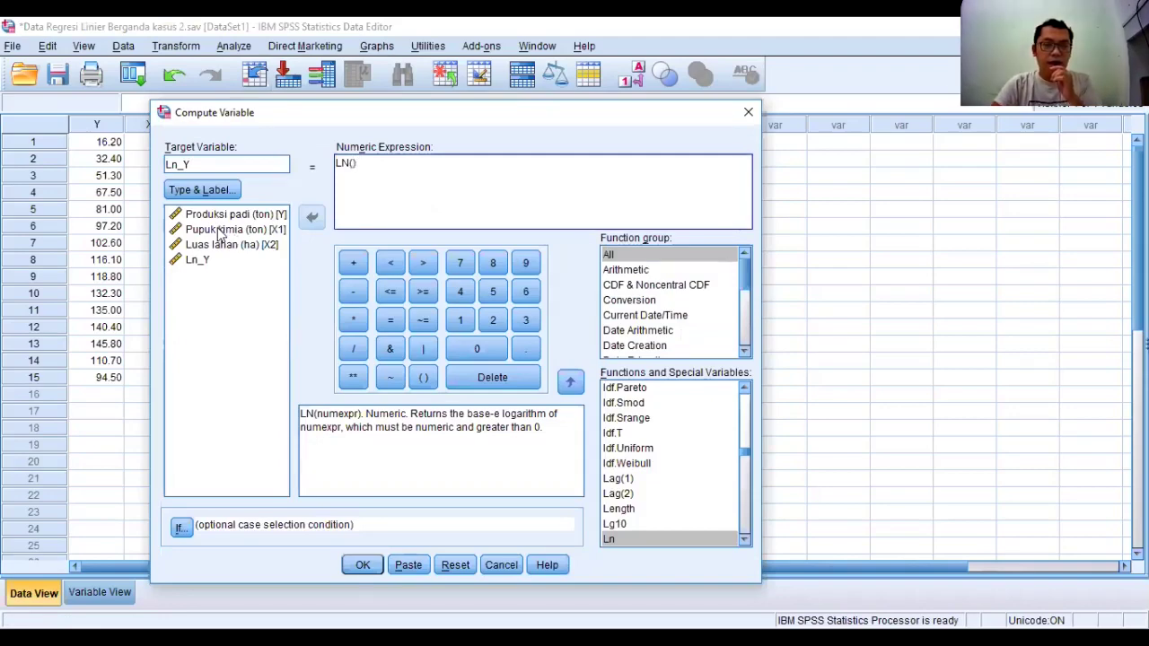
{"action": "left_click", "coordinate": [220, 232]}
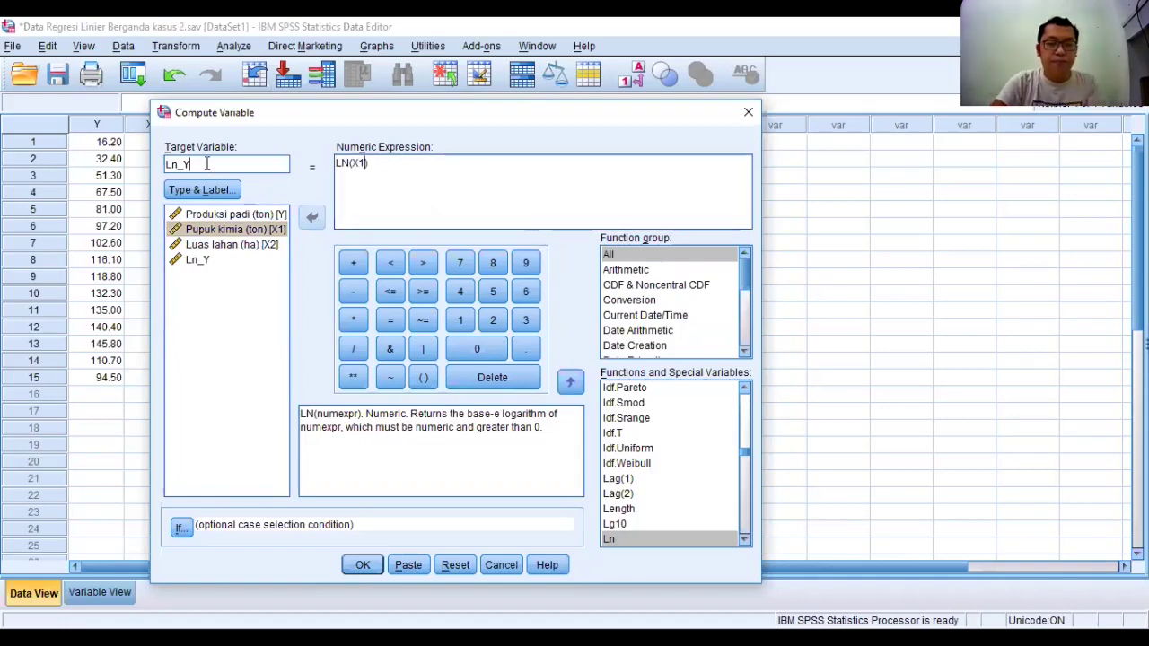
{"action": "key", "text": "BackSpace"}
{"action": "type", "text": "X1"}
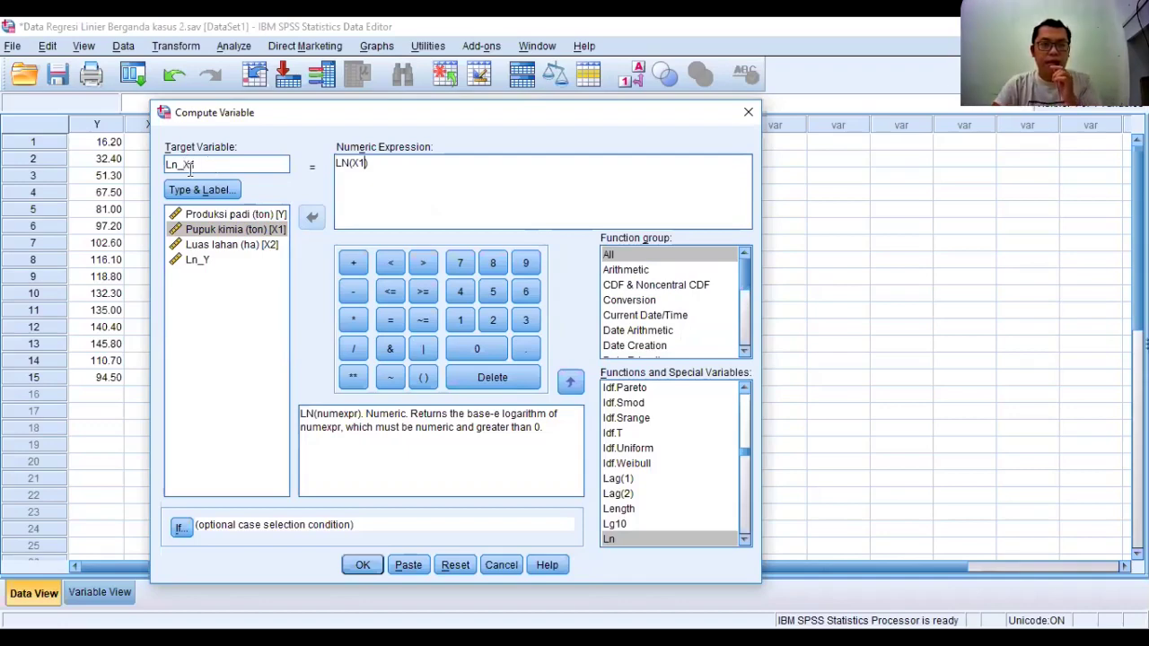
{"action": "left_click", "coordinate": [359, 565]}
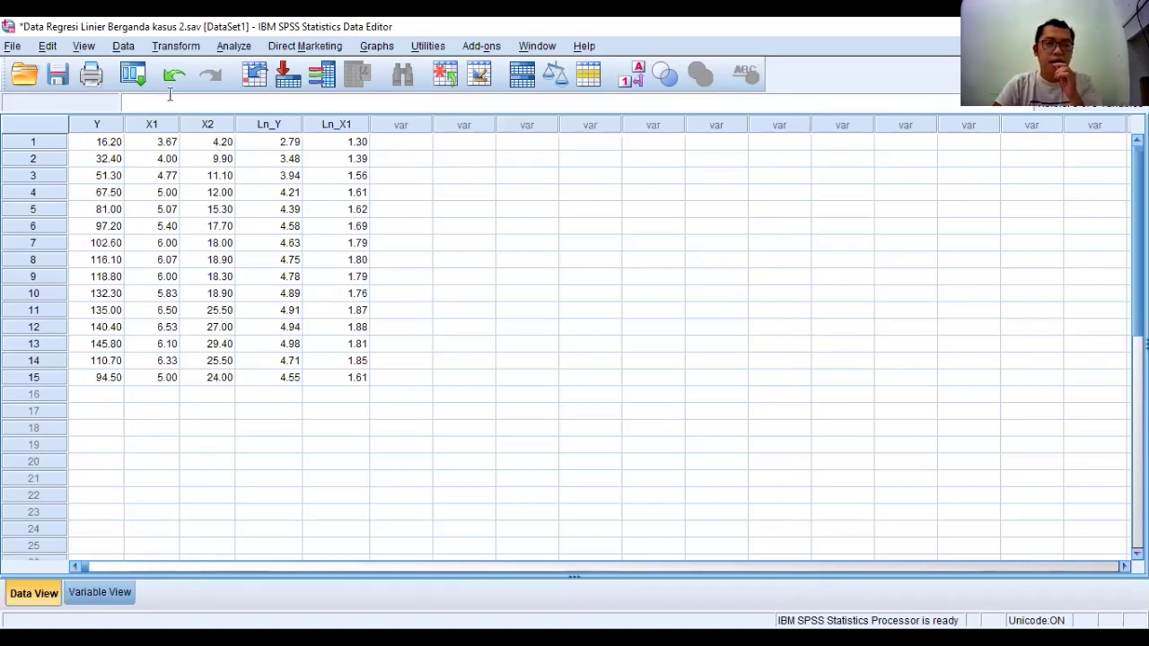
Step: Compute a new variable Ln_X2 with the expression LN(X2), using the Luas lahan (ha) variable
{"action": "left_click", "coordinate": [187, 49]}
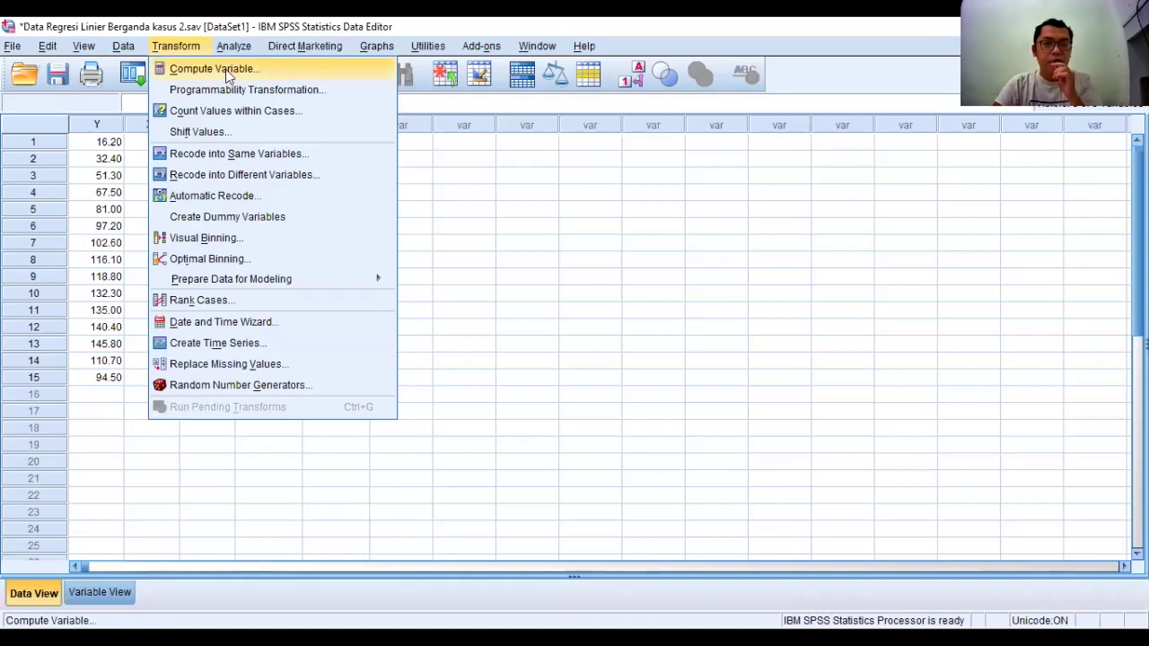
{"action": "left_click", "coordinate": [225, 69]}
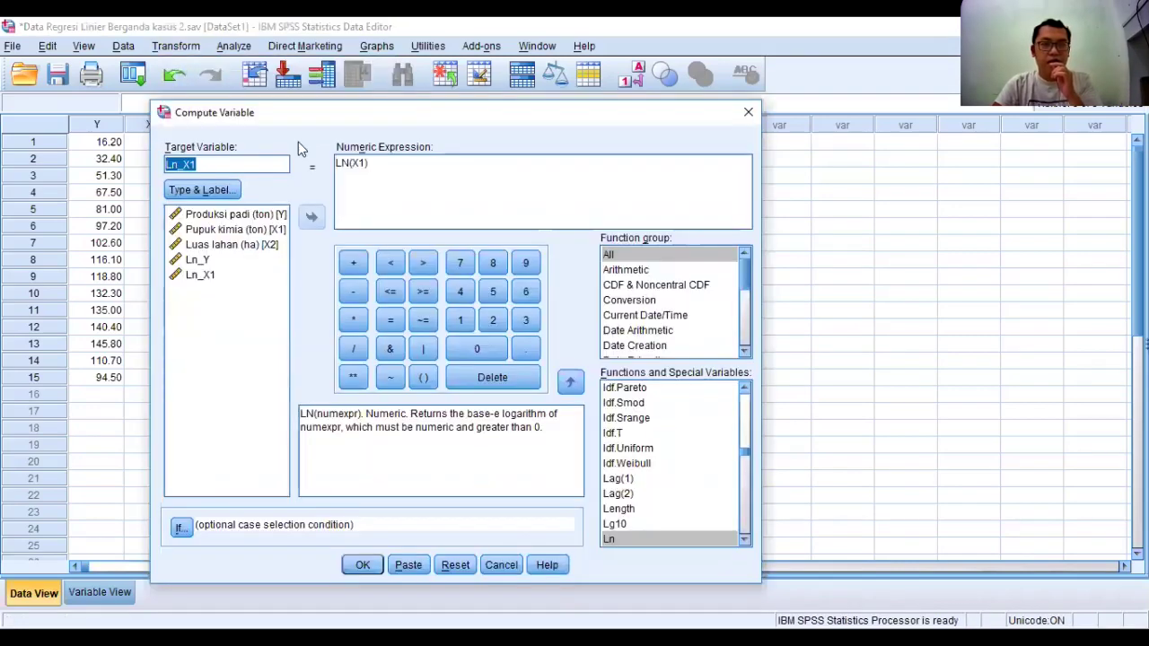
{"action": "left_click", "coordinate": [363, 167]}
{"action": "left_click_drag", "start_coordinate": [363, 167], "coordinate": [350, 165]}
{"action": "key", "text": "Delete"}
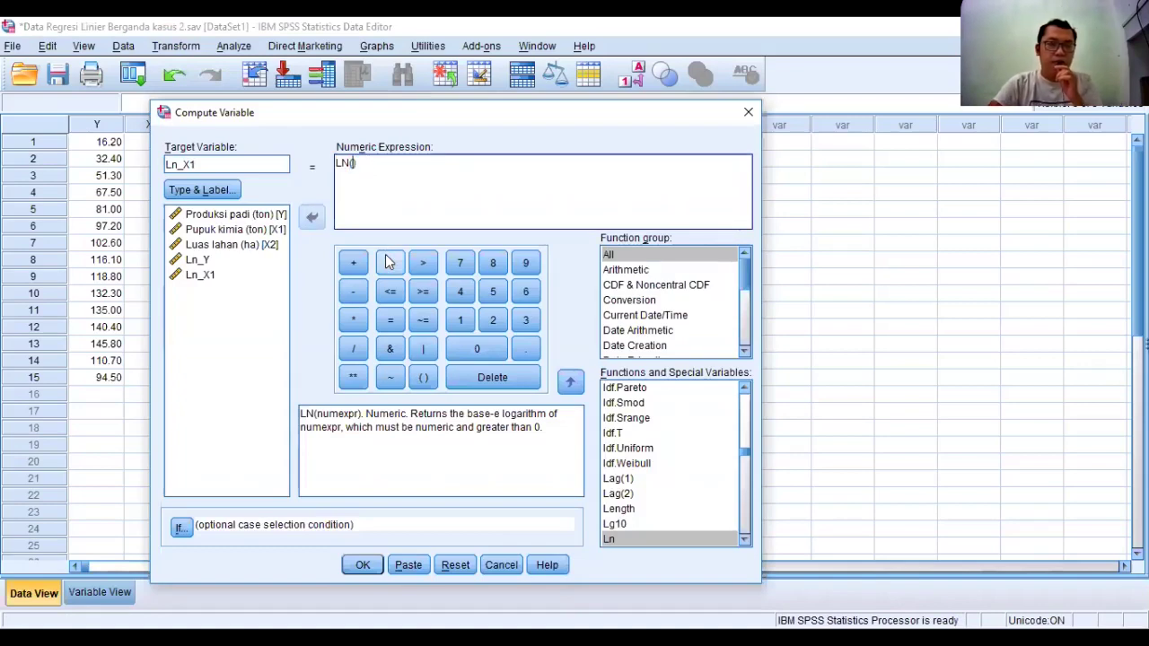
{"action": "left_click", "coordinate": [217, 245]}
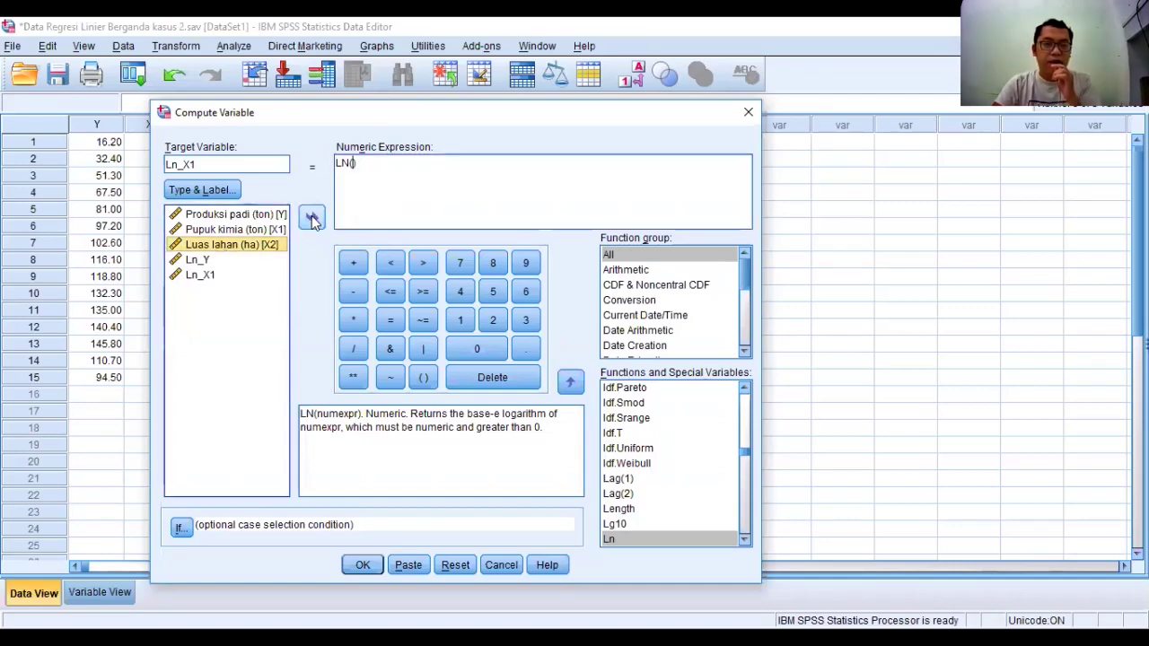
{"action": "left_click", "coordinate": [311, 221]}
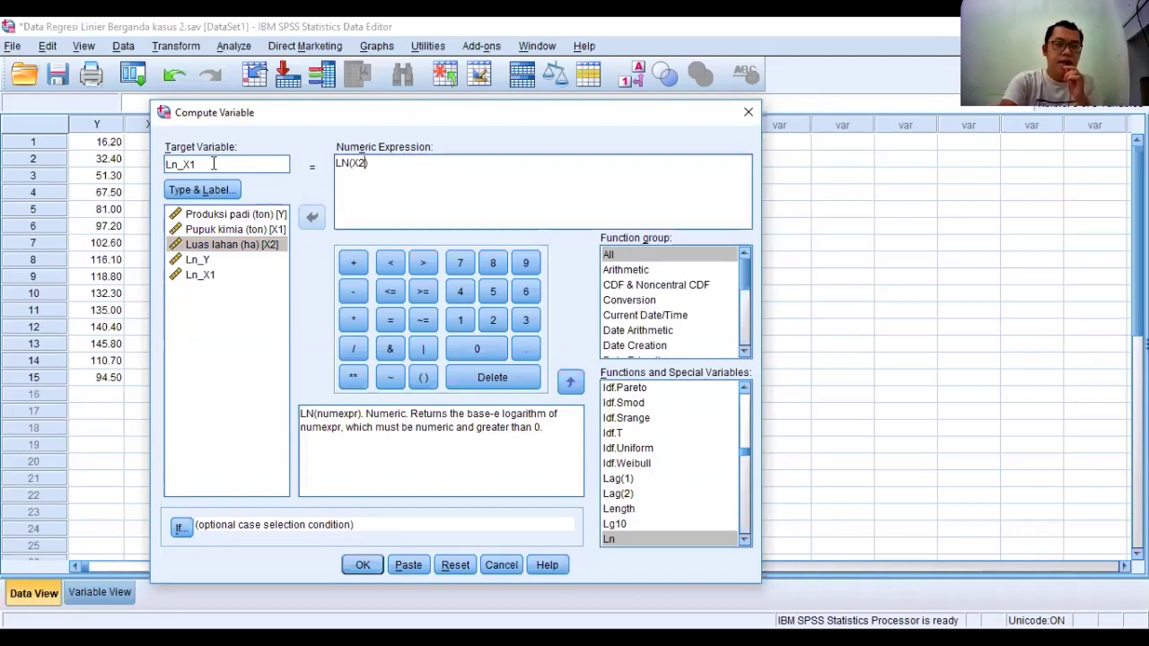
{"action": "type", "text": "2"}
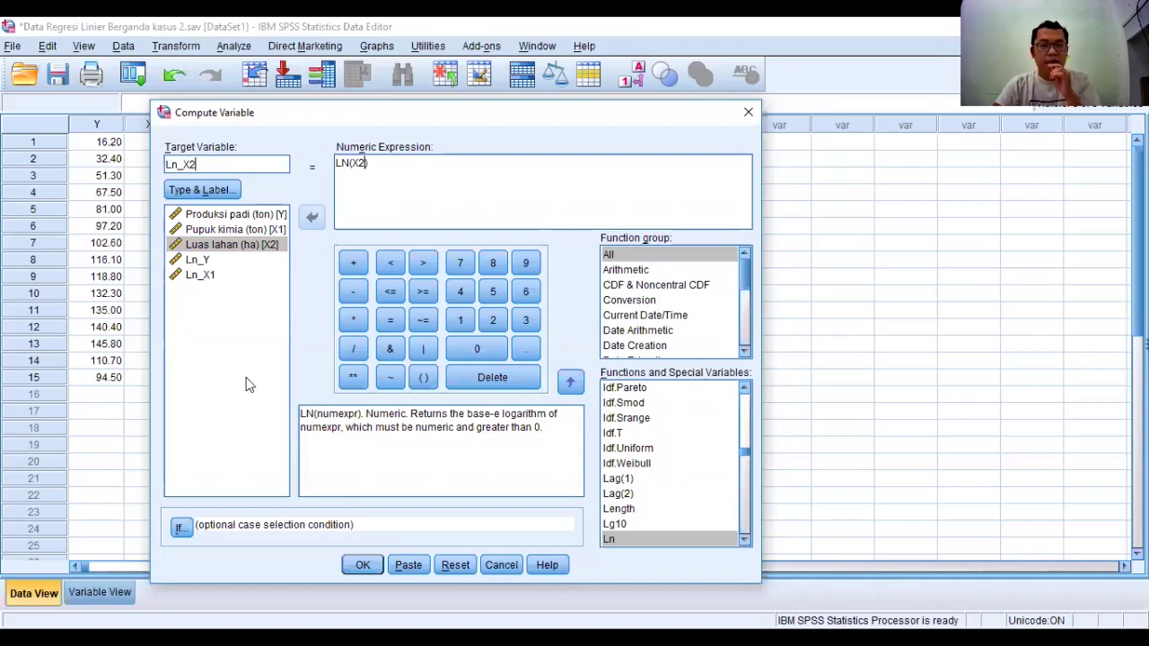
{"action": "left_click", "coordinate": [363, 566]}
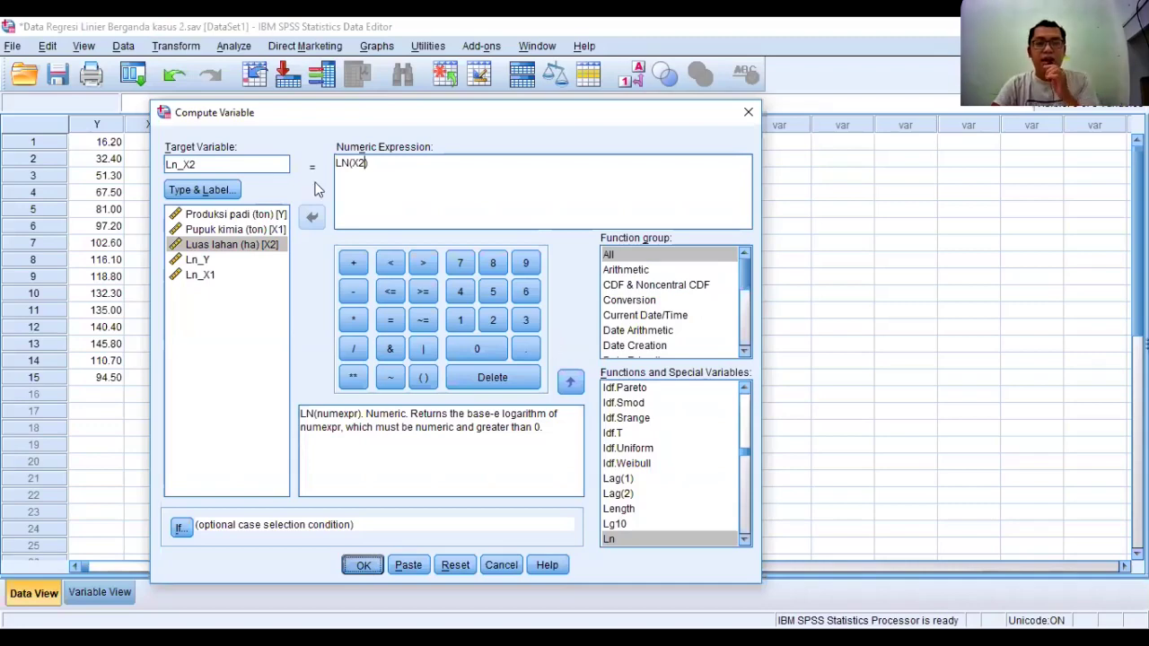
{"action": "key", "text": "Return"}
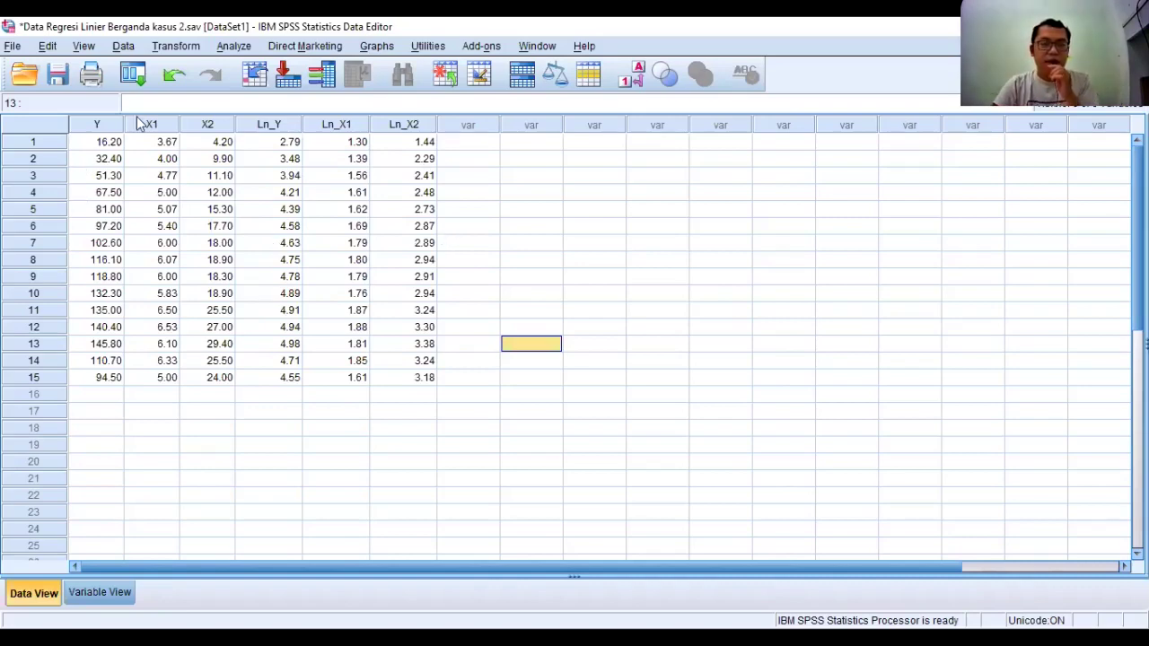
Step: Copy the data columns from Y through Ln_X2
{"action": "left_click_drag", "start_coordinate": [95, 123], "coordinate": [421, 260]}
{"action": "right_click", "coordinate": [263, 191]}
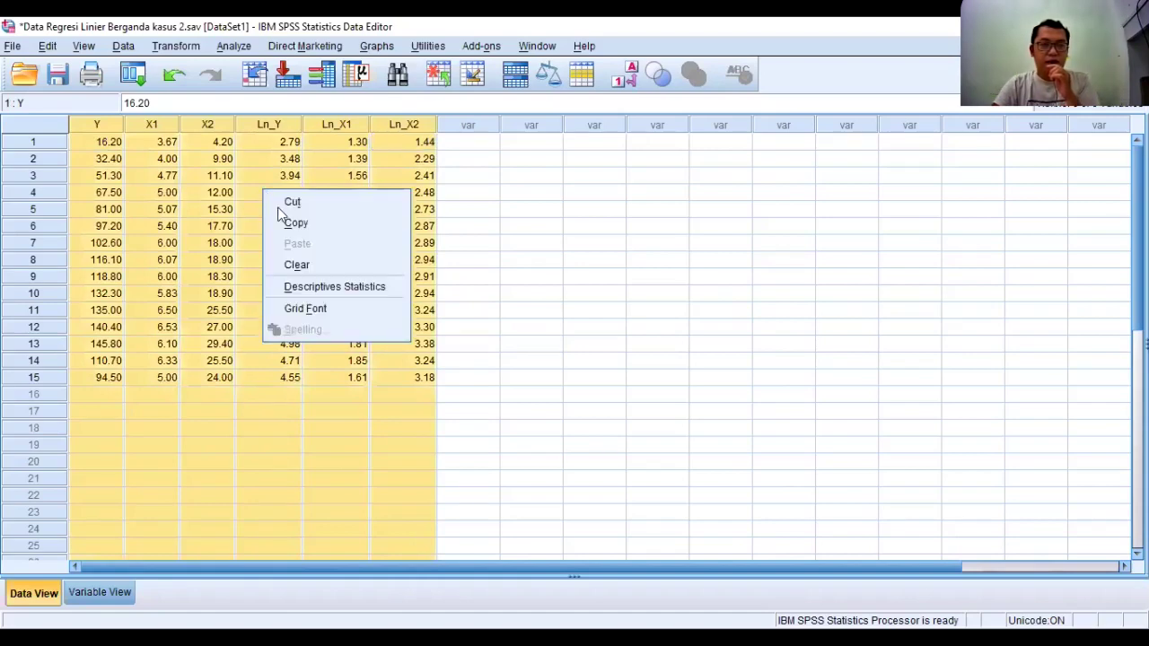
{"action": "left_click", "coordinate": [287, 222]}
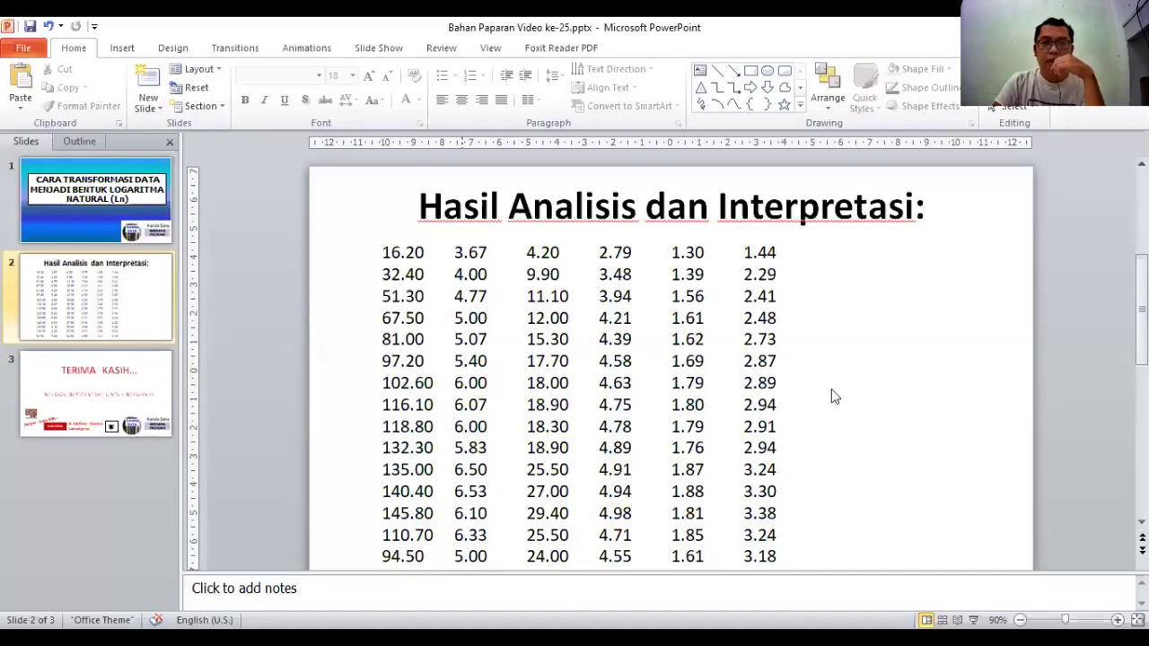
Step: In PowerPoint, present the "Hasil Analisis dan Interpretasi" slide with the copied data as a slide show from the current slide
{"action": "scroll", "coordinate": [761, 366], "scroll_direction": "down", "scroll_amount": 1}
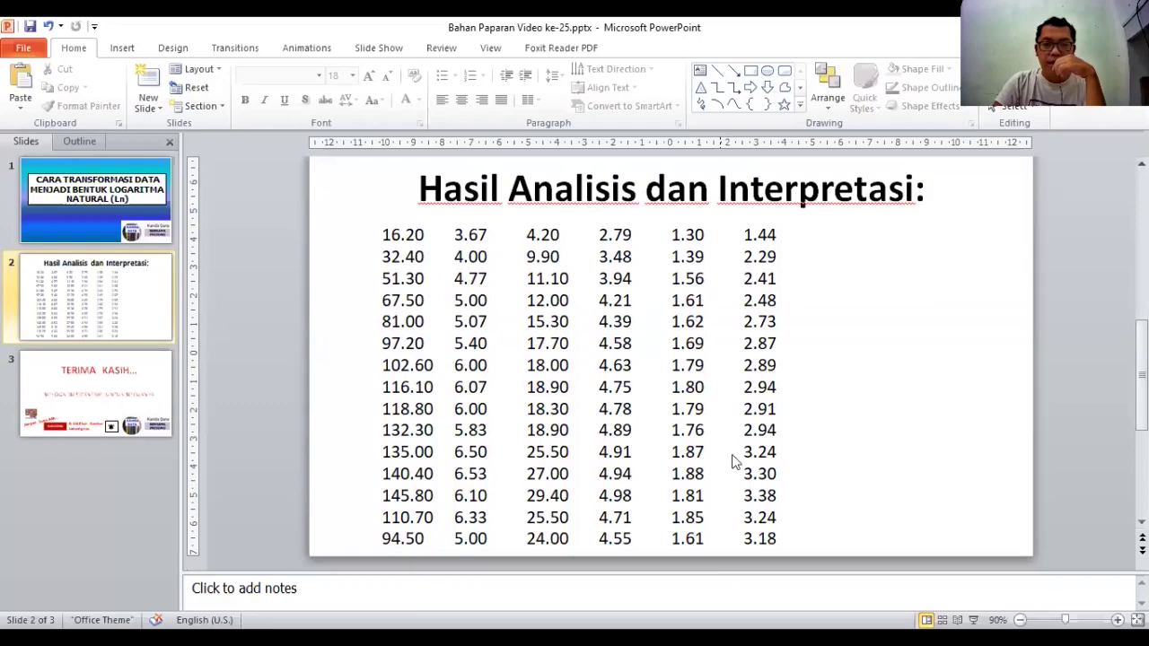
{"action": "key", "text": "shift+F5"}
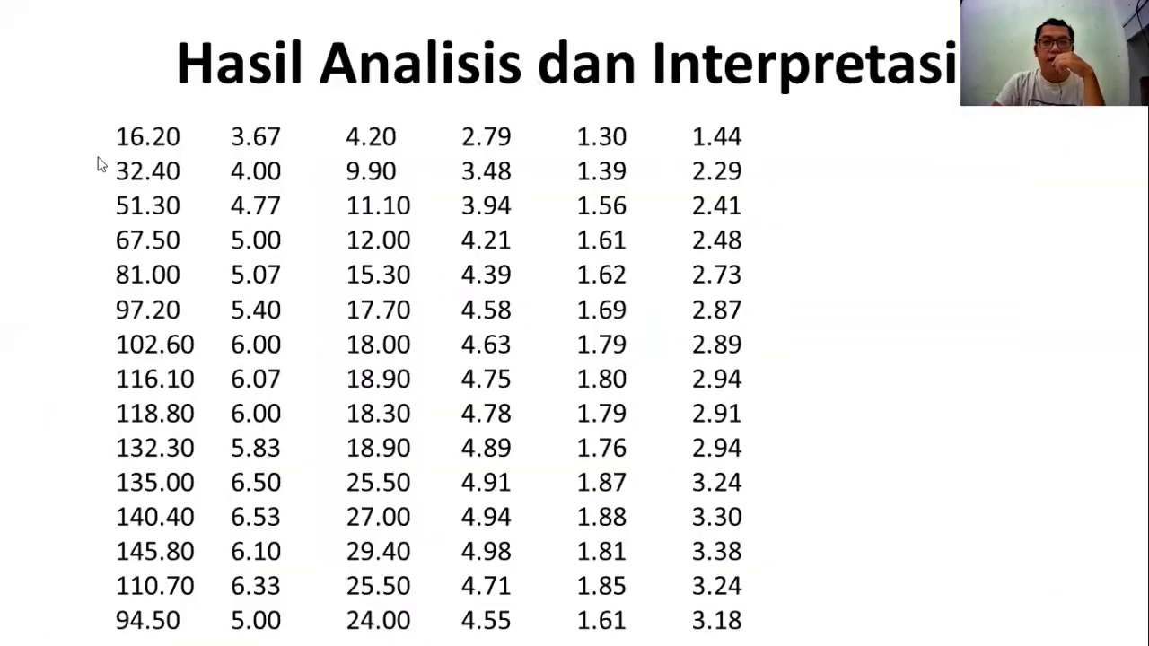